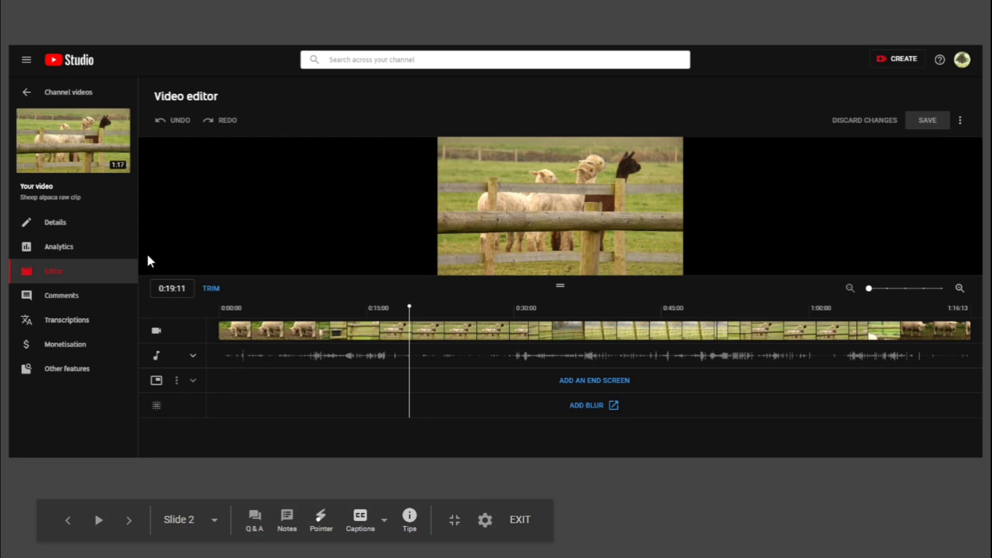
- Advance the Google Slides presentation through to Slide 8, 'Working Example & Demo – The Sheep and the Alpacas'
{"action": "left_click", "coordinate": [300, 260]}
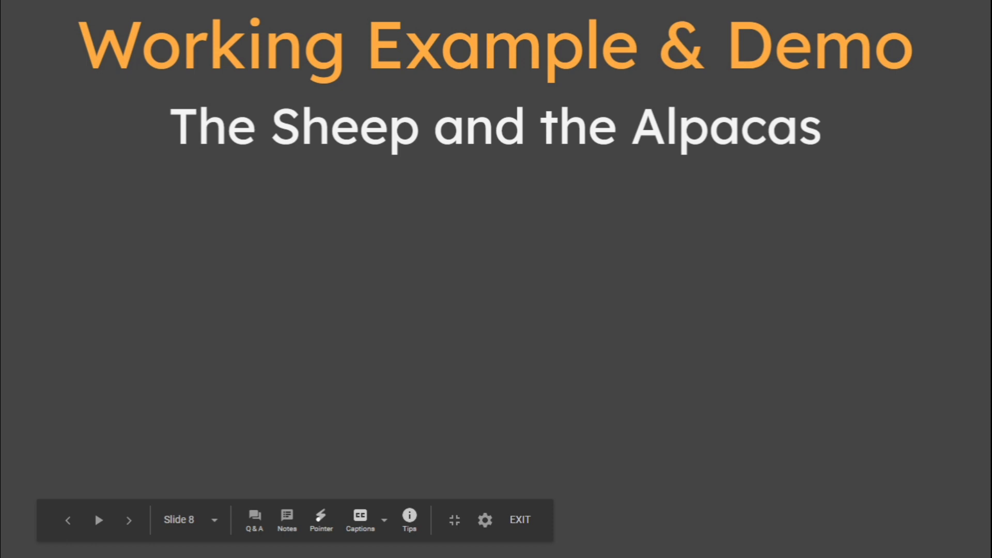
{"action": "key", "text": "alt+Tab"}
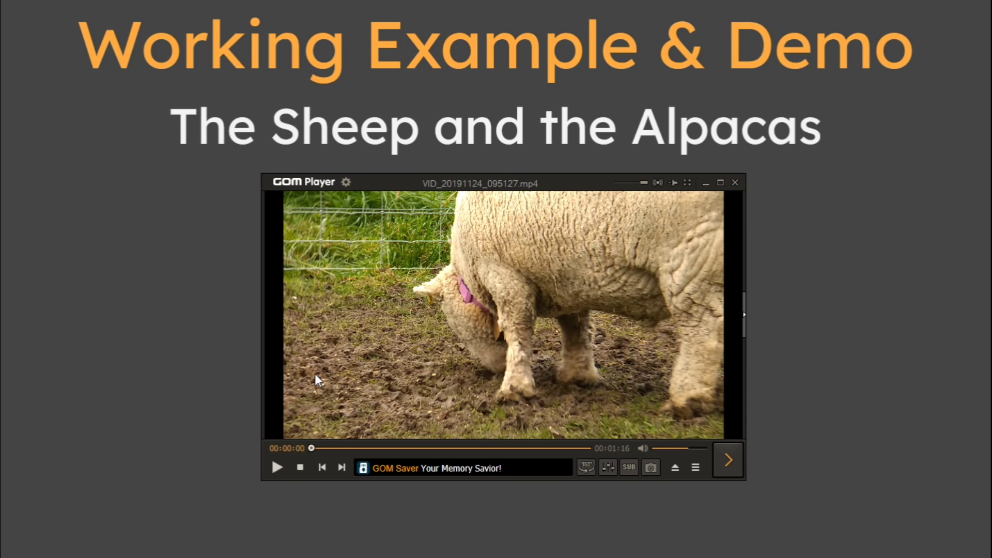
{"action": "left_click", "coordinate": [277, 467]}
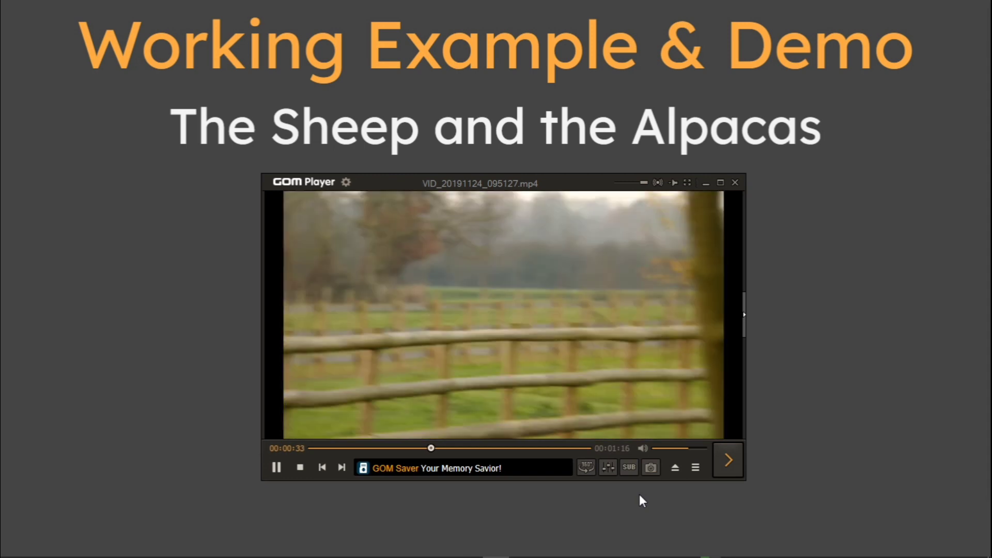
{"action": "left_click", "coordinate": [547, 448]}
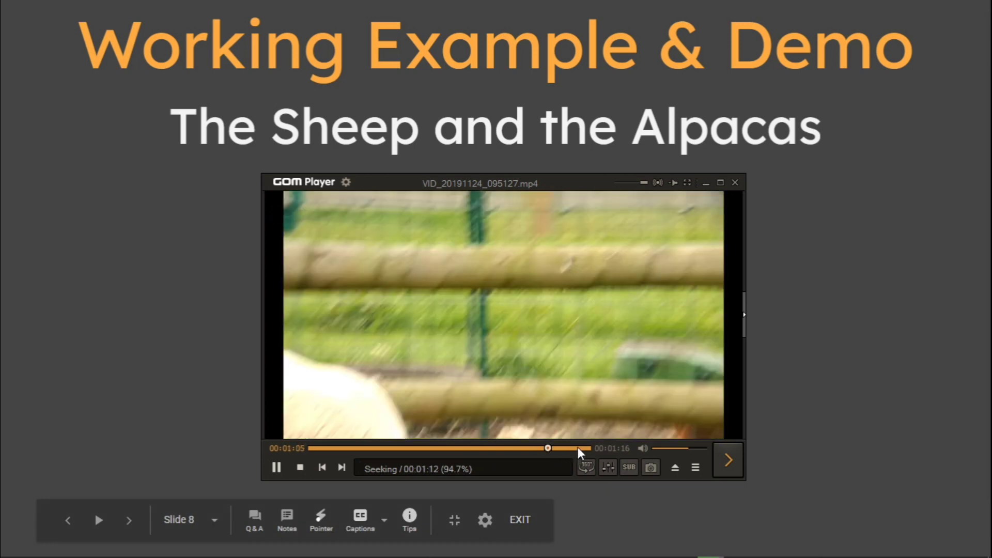
{"action": "left_click", "coordinate": [580, 447]}
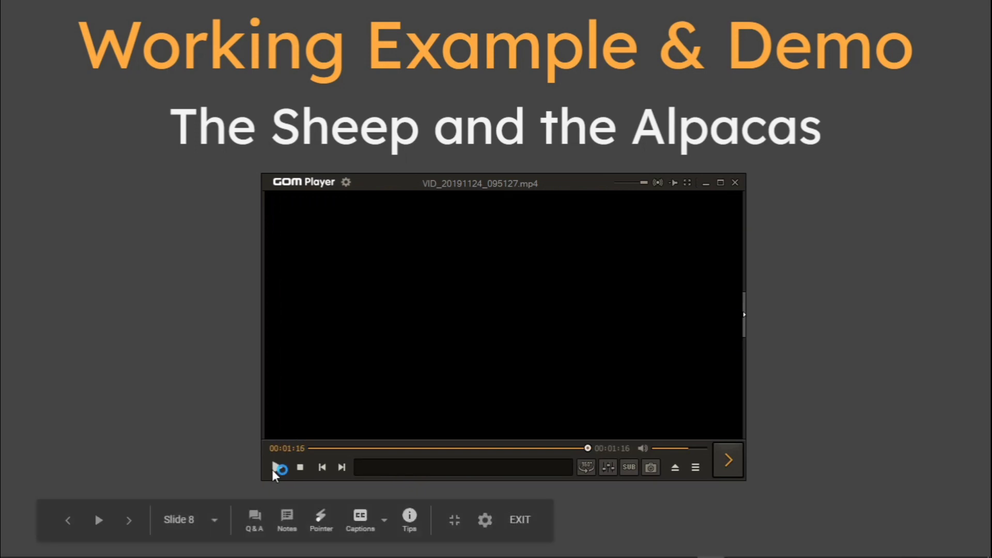
{"action": "left_click", "coordinate": [706, 184]}
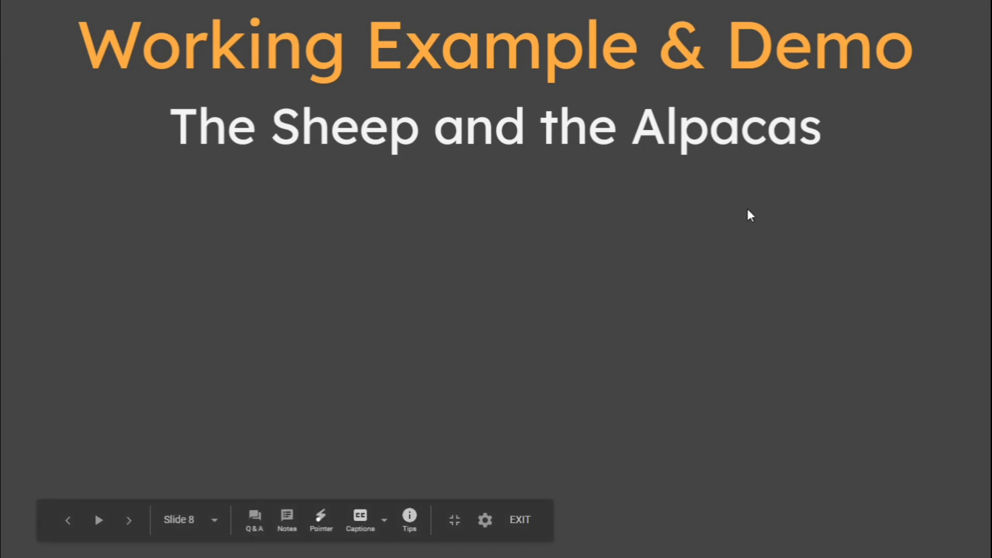
- Advance from Slide 8, past the Android video editor slide, to Slide 12 with the studio.youtube.com editor address
{"action": "key", "text": "Right"}
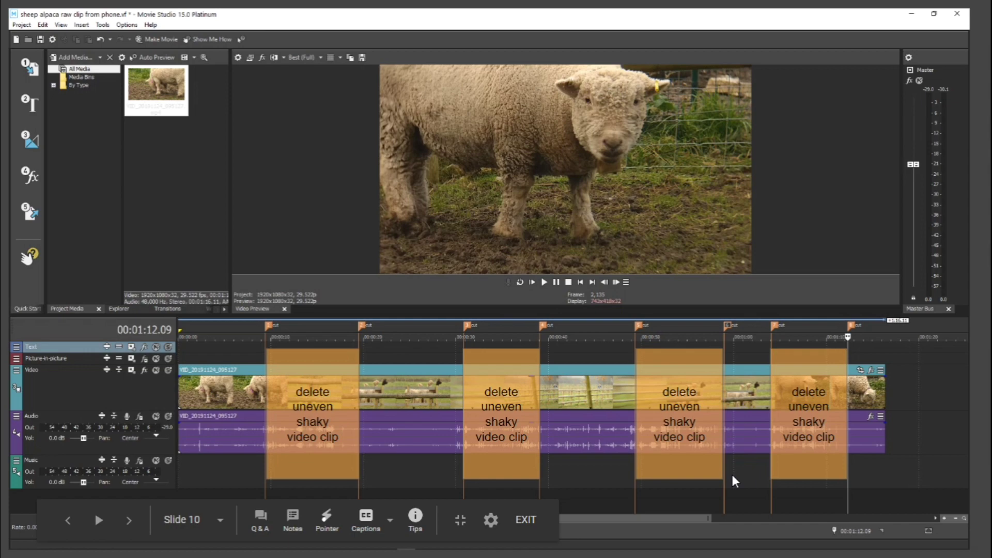
{"action": "key", "text": "Right"}
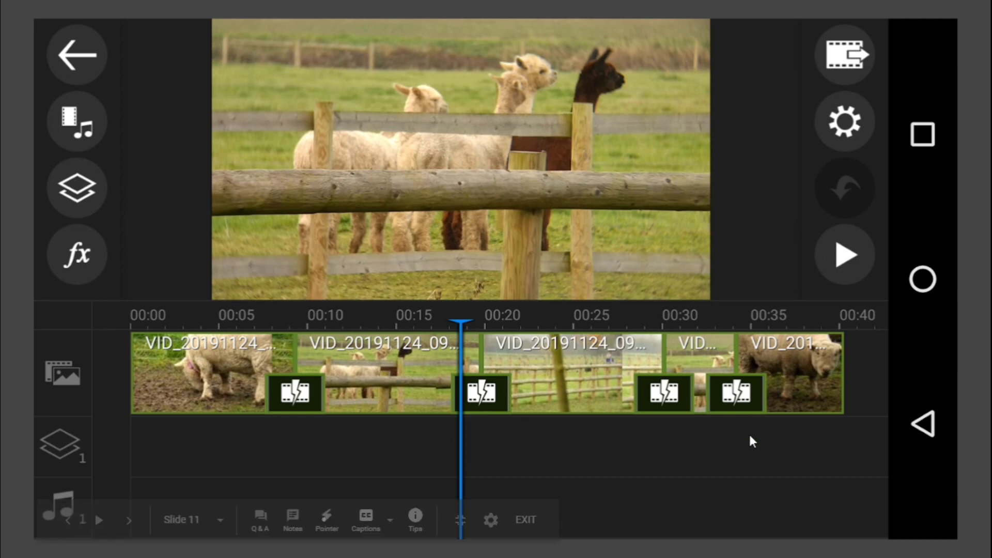
{"action": "key", "text": "Right"}
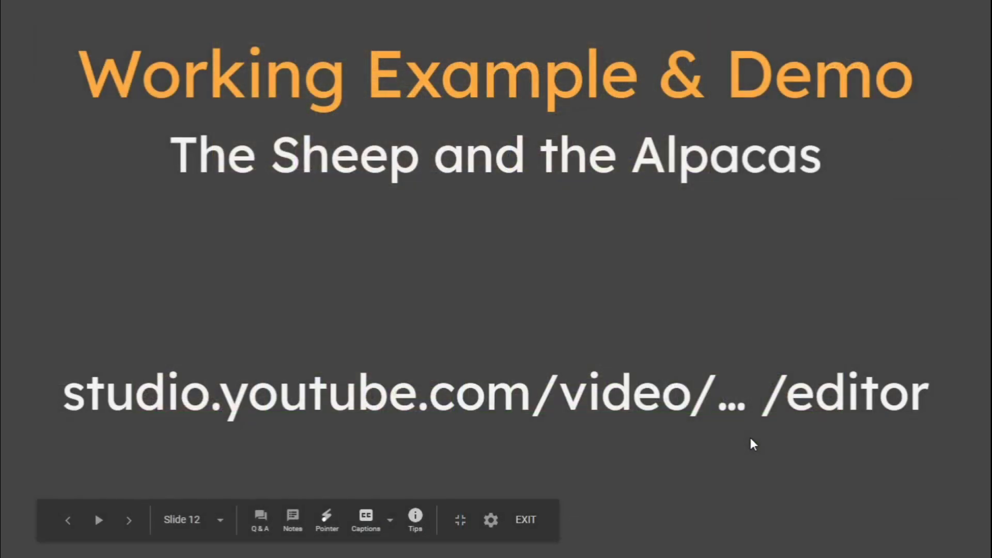
- Exit the slideshow and show the sheep clip's YouTube Studio Video editor full screen in Chrome
{"action": "mouse_move", "coordinate": [400, 6]}
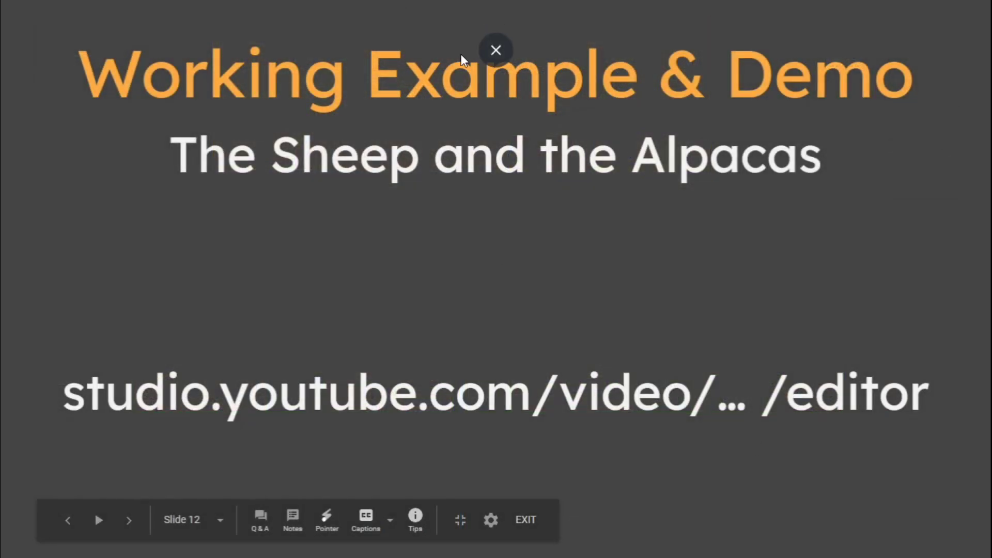
{"action": "left_click", "coordinate": [496, 45]}
{"action": "left_click", "coordinate": [230, 15]}
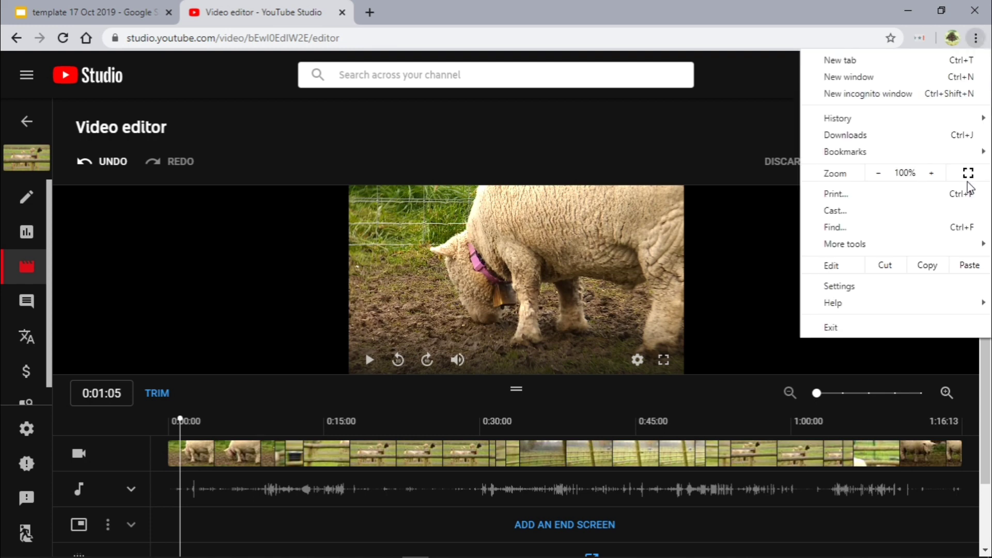
{"action": "left_click", "coordinate": [968, 171]}
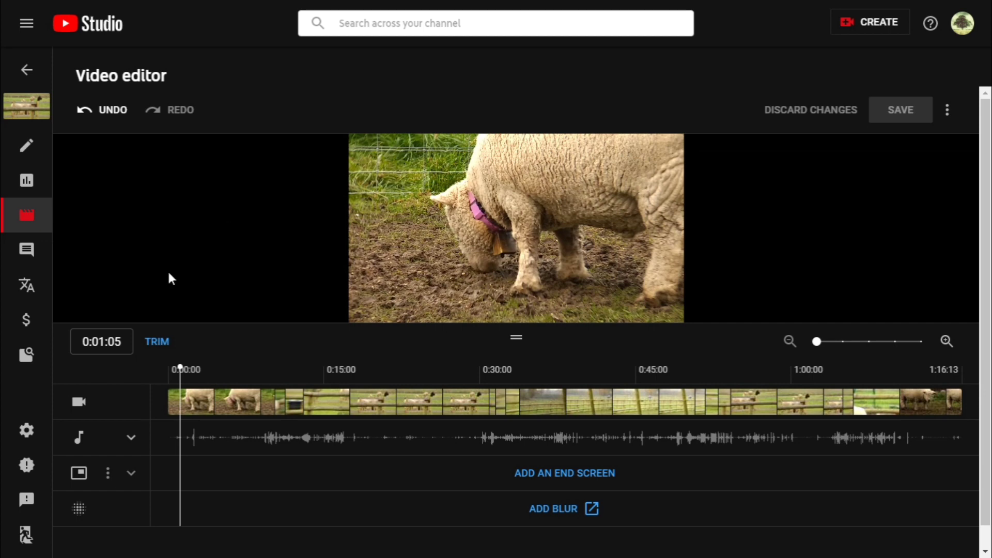
- Check the extra save options, play the sheep clip preview, and park the playhead near 0:09:02
{"action": "left_click_drag", "start_coordinate": [179, 399], "coordinate": [122, 397]}
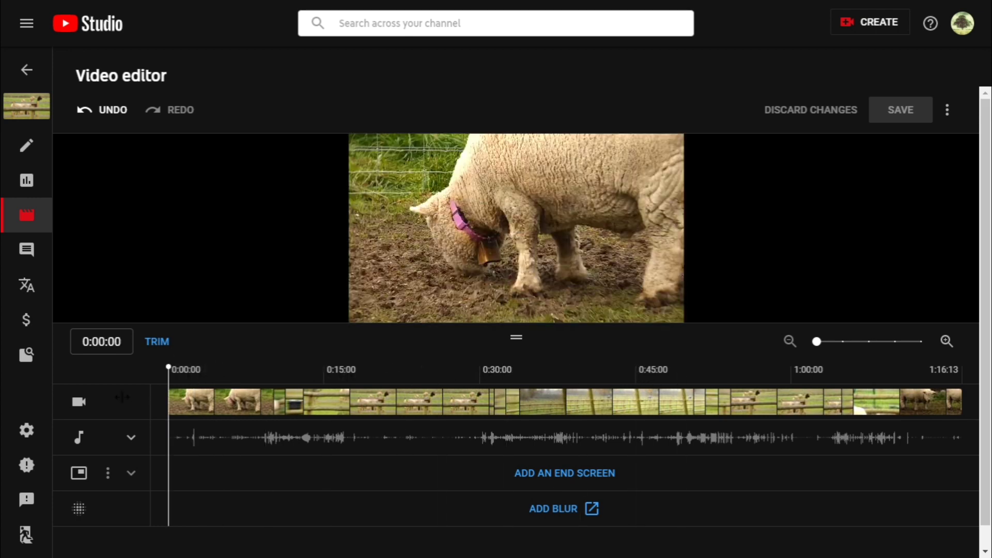
{"action": "left_click", "coordinate": [951, 114]}
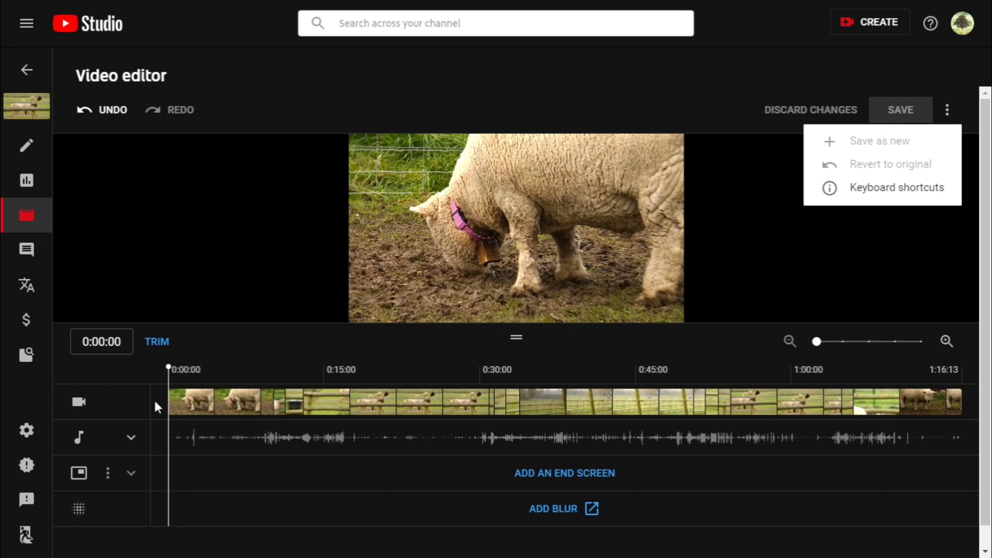
{"action": "left_click", "coordinate": [163, 372]}
{"action": "left_click", "coordinate": [365, 299]}
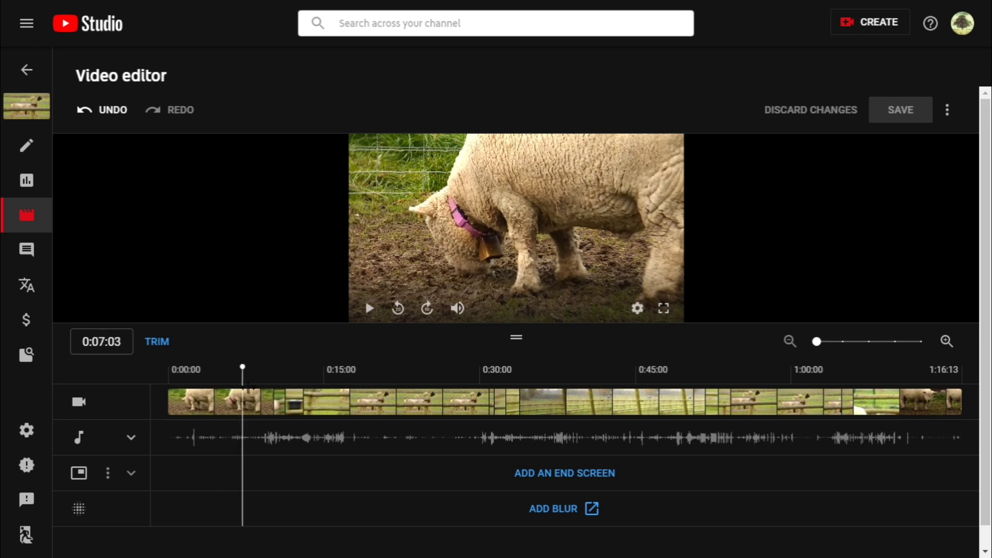
{"action": "mouse_move", "coordinate": [265, 393]}
{"action": "left_mouse_down"}
{"action": "mouse_move", "coordinate": [279, 393]}
{"action": "mouse_move", "coordinate": [263, 386]}
{"action": "left_mouse_up"}
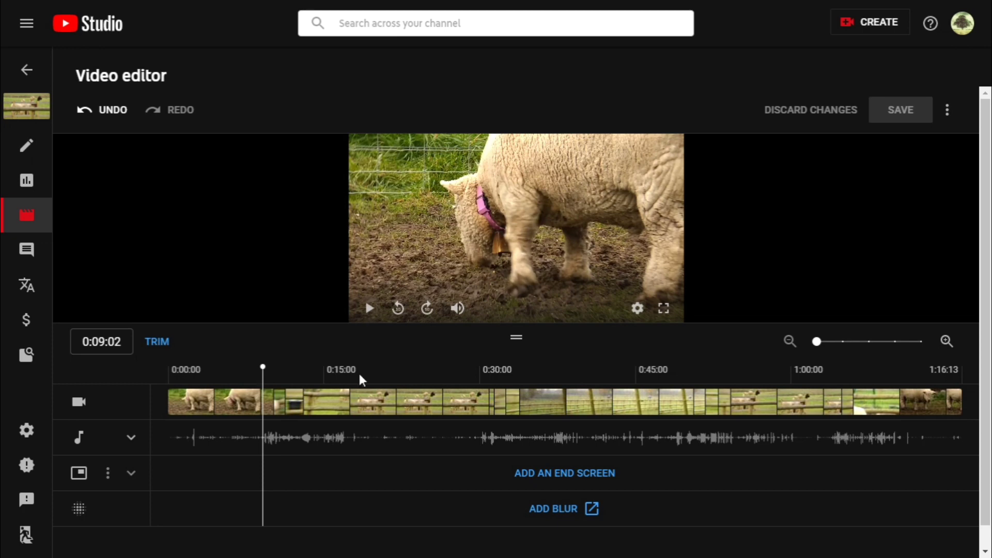
- Enter trim mode, split at 0:09:02, and mark roughly 0:09 to 0:15 for removal
{"action": "left_click", "coordinate": [156, 342]}
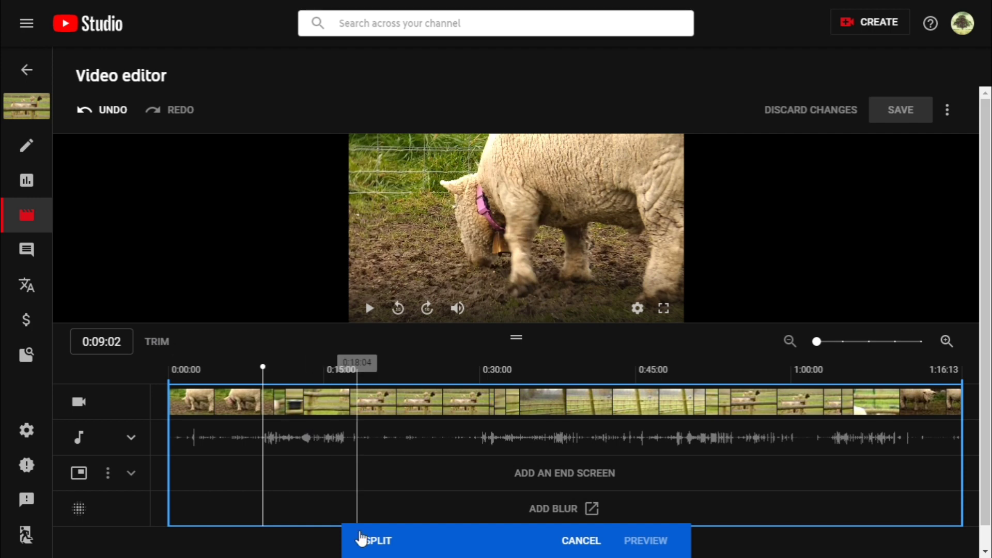
{"action": "left_click", "coordinate": [379, 541]}
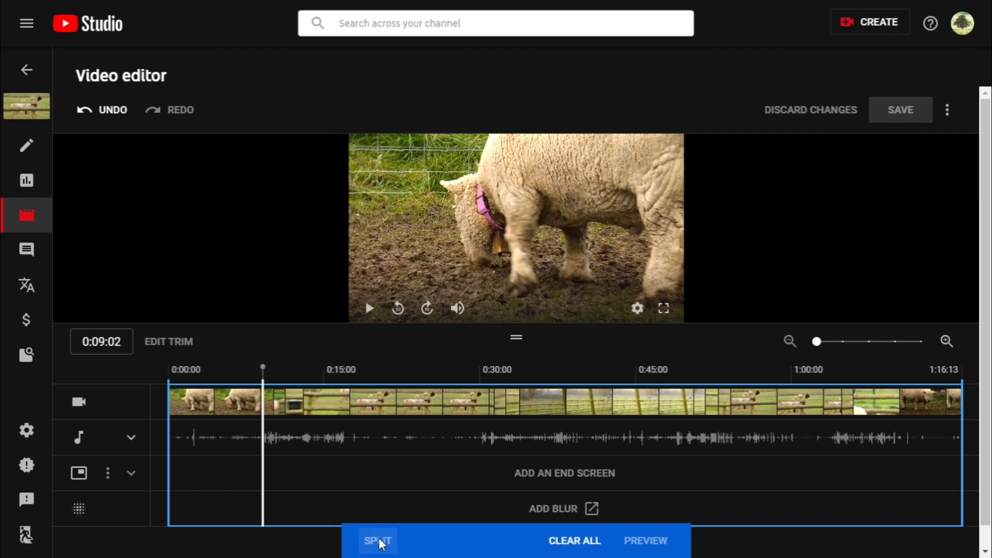
{"action": "left_click_drag", "start_coordinate": [264, 411], "coordinate": [347, 427]}
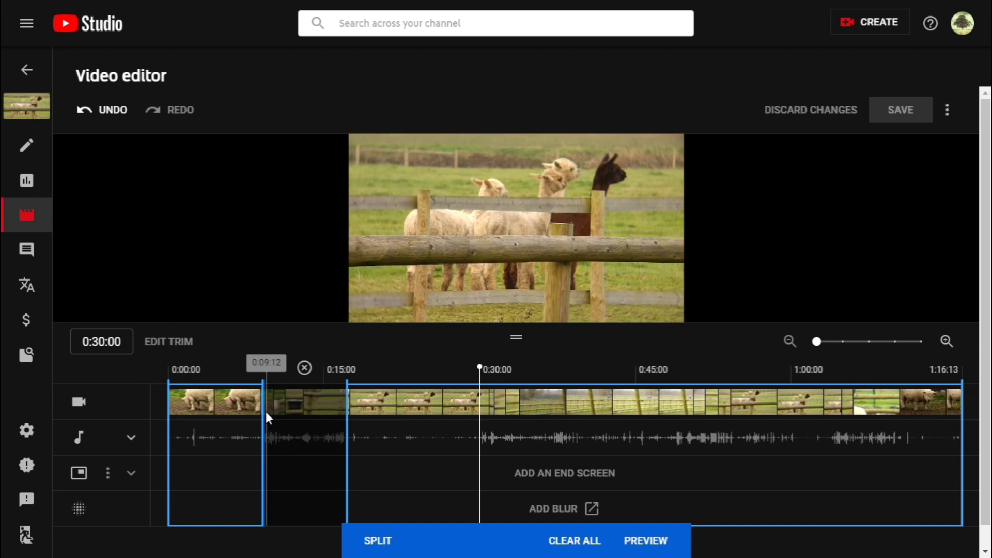
- Split at 0:30:00 and mark the stretch up to about 0:35–0:38 for removal
{"action": "left_click", "coordinate": [374, 540]}
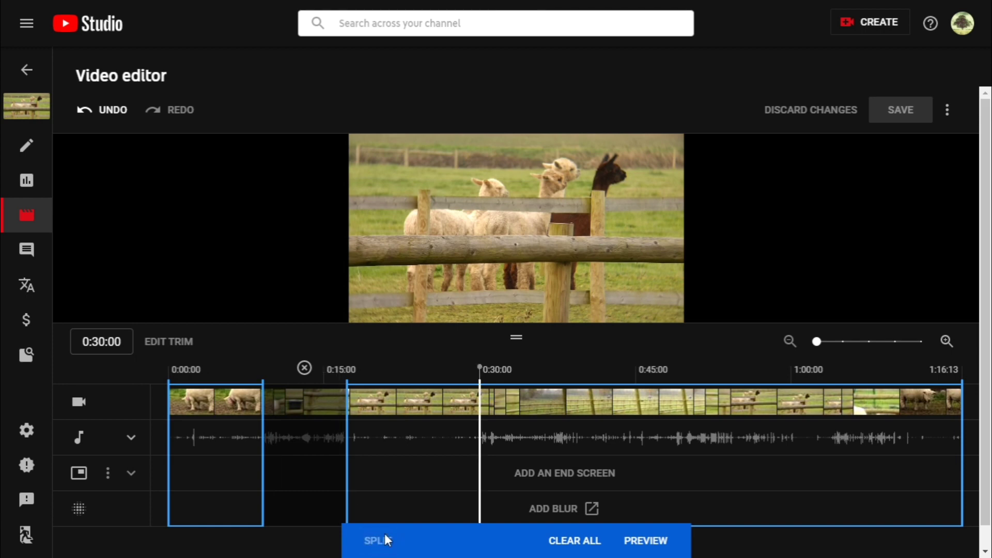
{"action": "left_click_drag", "start_coordinate": [480, 368], "coordinate": [569, 399]}
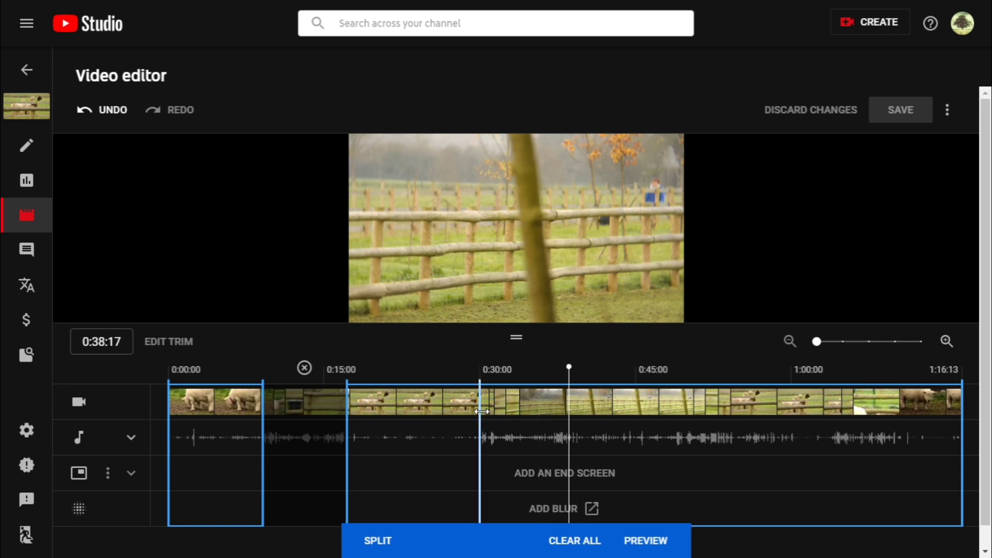
{"action": "left_click_drag", "start_coordinate": [481, 412], "coordinate": [570, 434]}
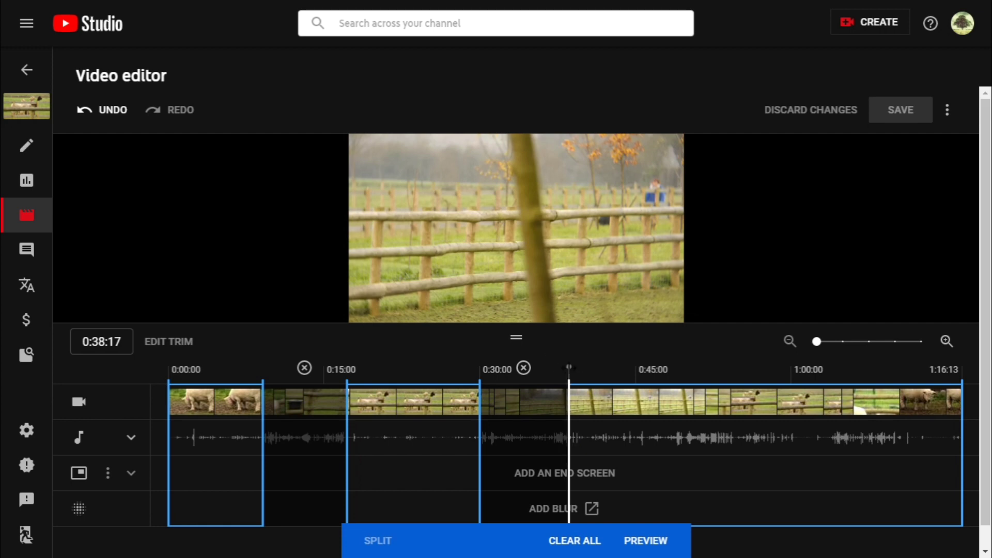
- Split at 0:49:20 and 0:54:23, then cut out the section between them
{"action": "left_click_drag", "start_coordinate": [569, 367], "coordinate": [684, 401]}
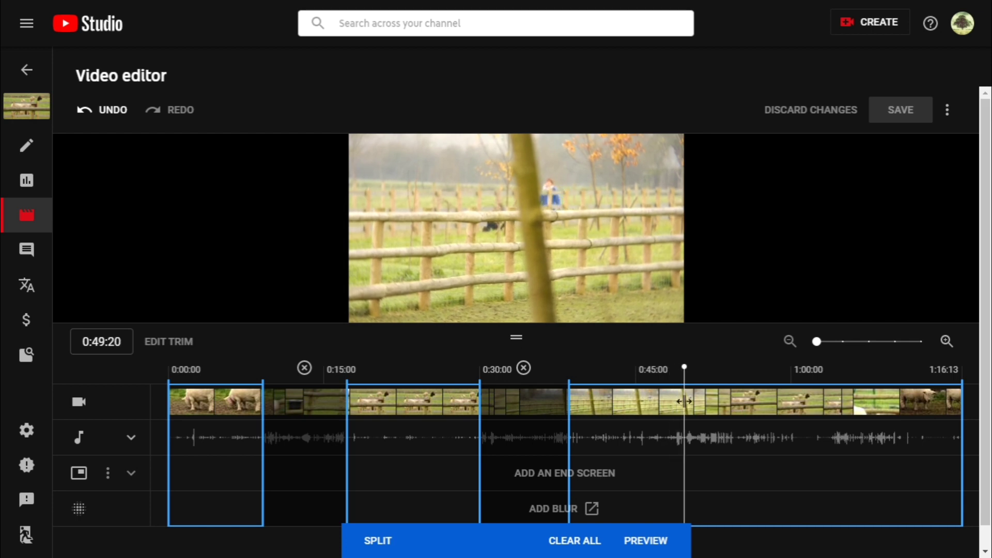
{"action": "left_click", "coordinate": [371, 543]}
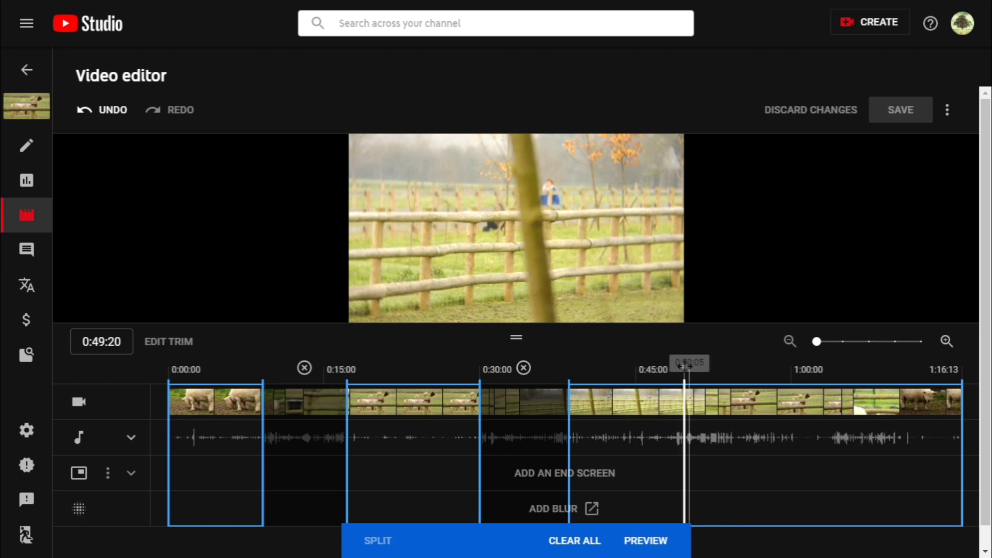
{"action": "left_click_drag", "start_coordinate": [683, 366], "coordinate": [737, 379]}
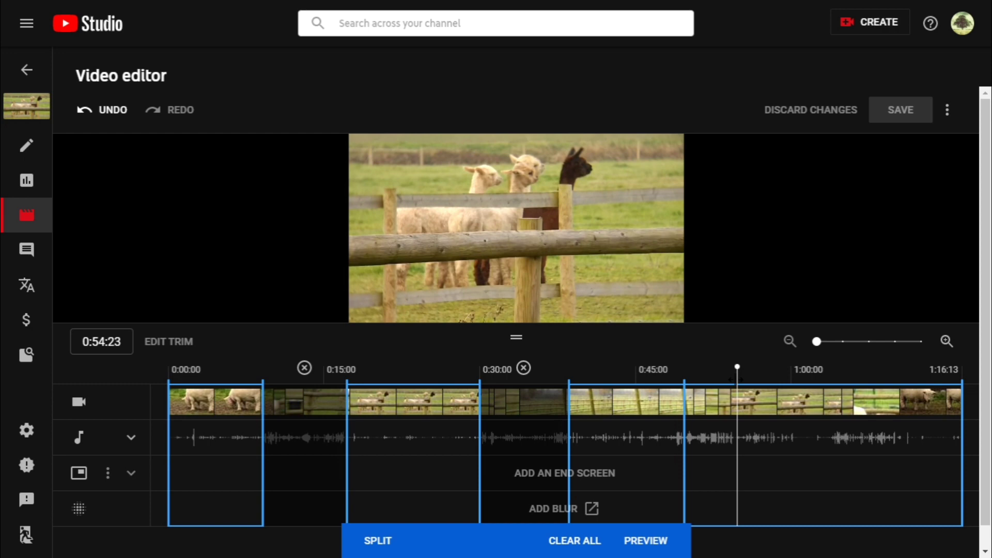
{"action": "left_click", "coordinate": [380, 543]}
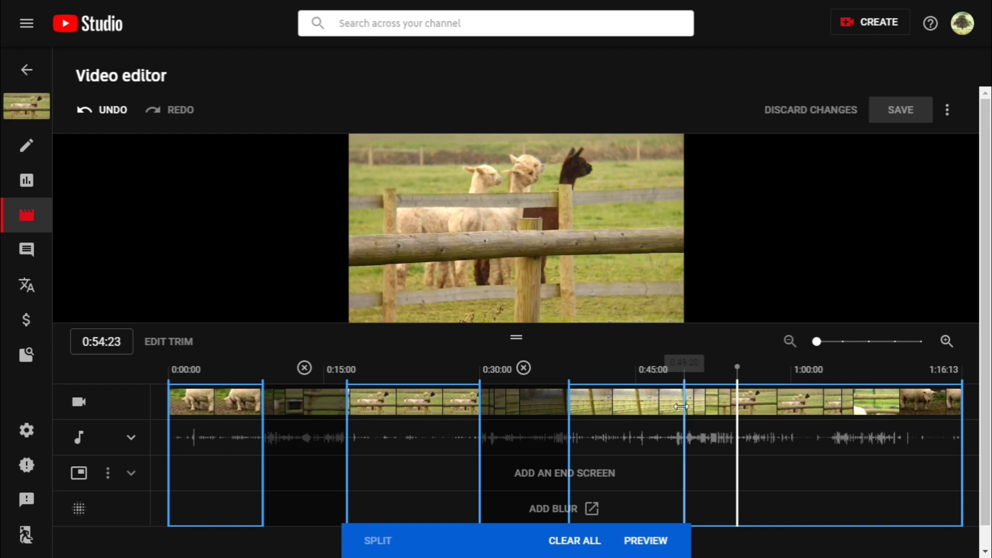
{"action": "left_click_drag", "start_coordinate": [681, 407], "coordinate": [742, 437]}
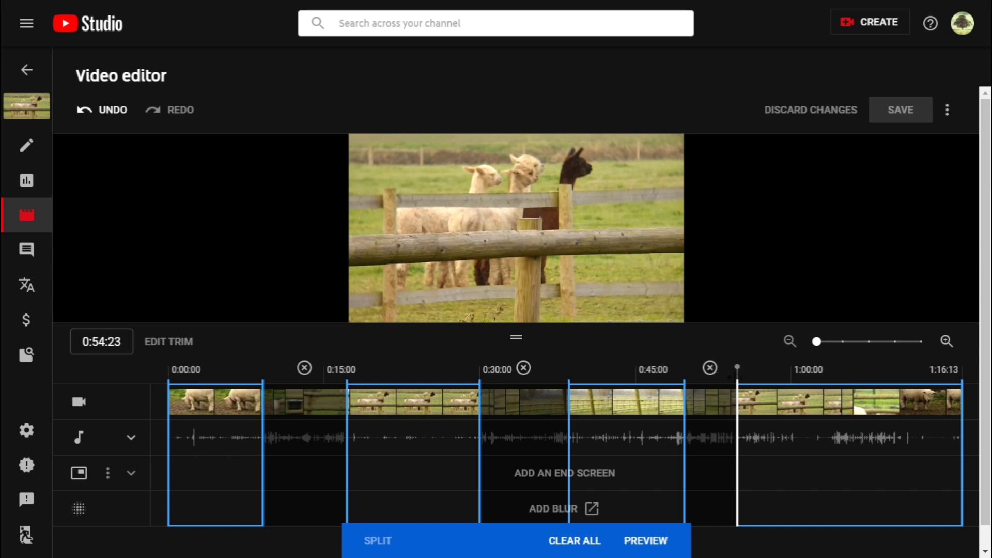
- Split at 1:03:11 and 1:09:22, then exclude the footage between them
{"action": "left_click_drag", "start_coordinate": [736, 370], "coordinate": [826, 407]}
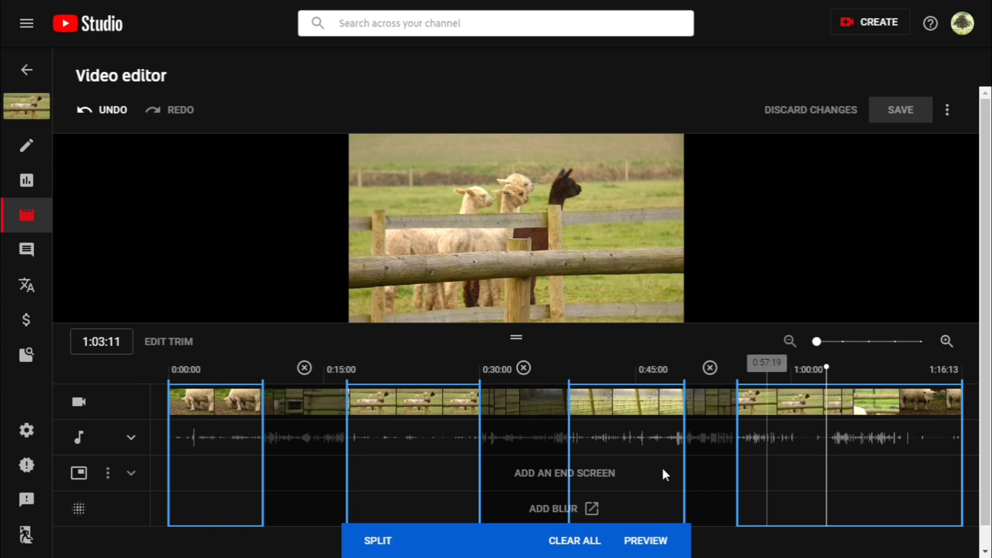
{"action": "left_click", "coordinate": [379, 543]}
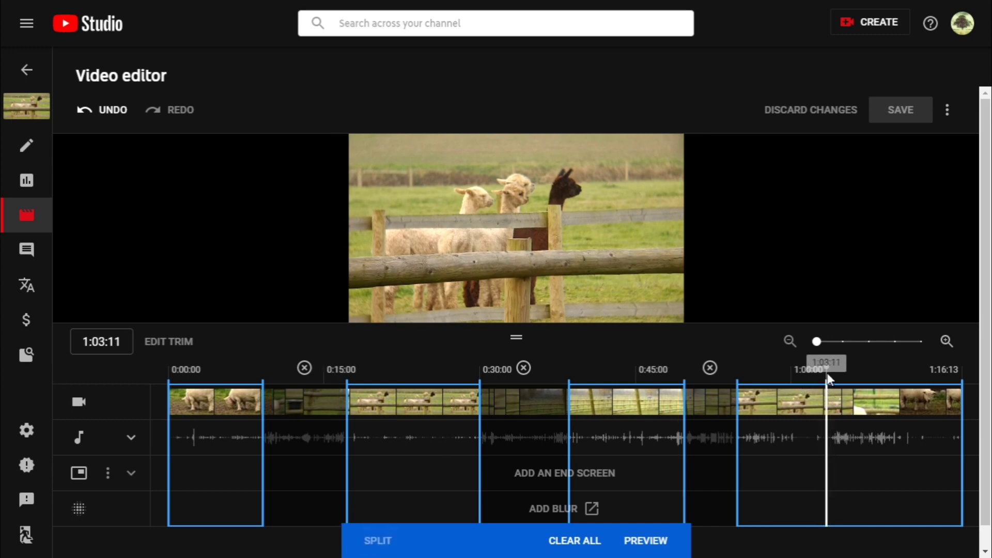
{"action": "left_click_drag", "start_coordinate": [826, 377], "coordinate": [890, 402]}
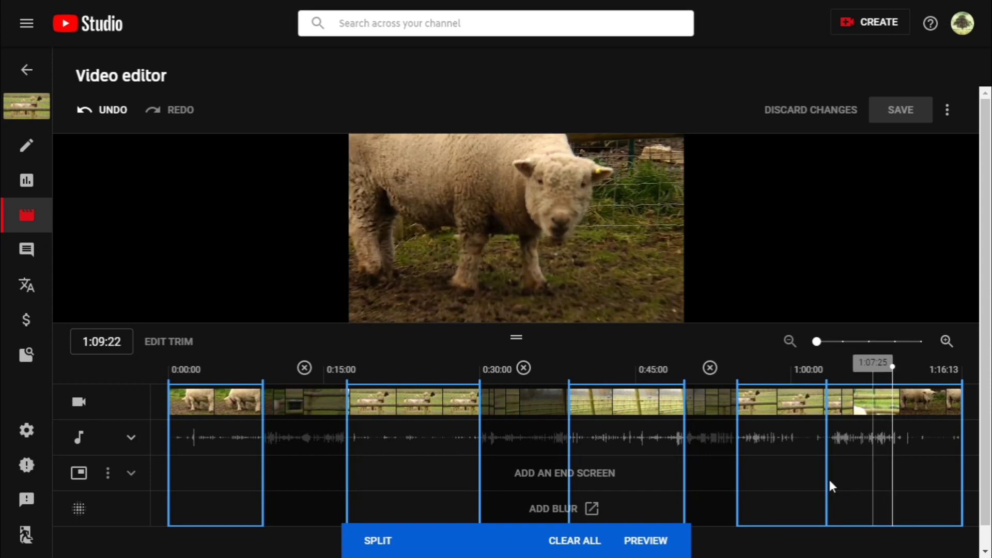
{"action": "left_click", "coordinate": [368, 542]}
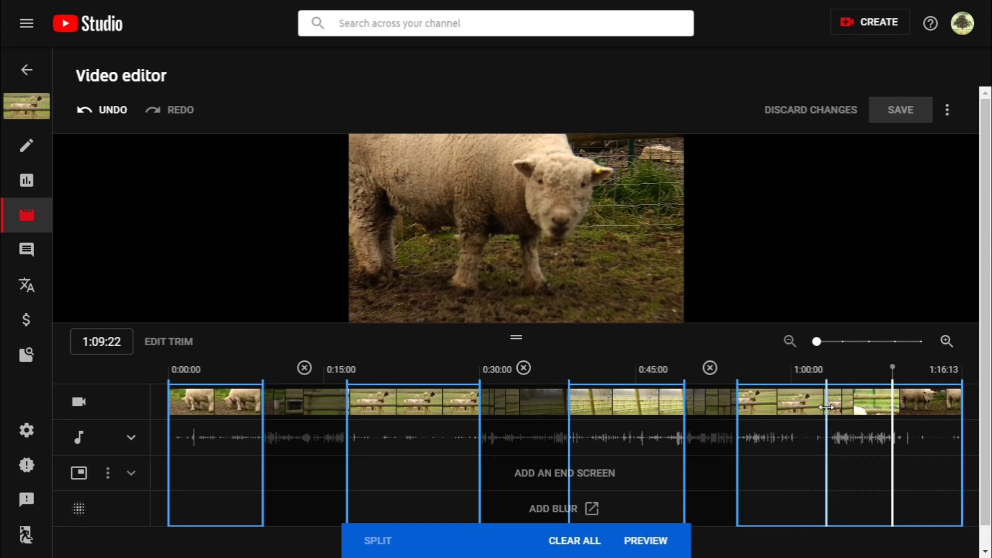
{"action": "left_click_drag", "start_coordinate": [827, 408], "coordinate": [892, 413]}
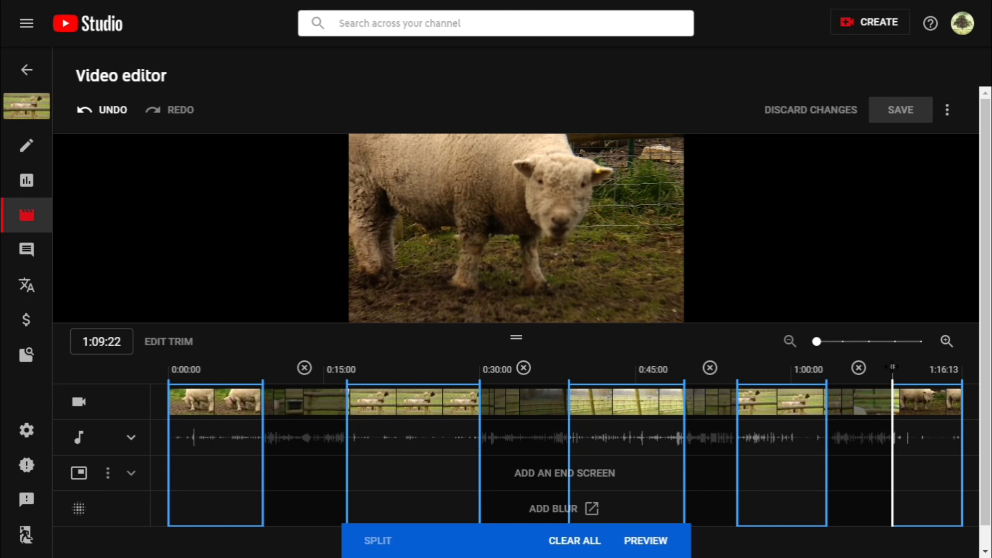
{"action": "left_click_drag", "start_coordinate": [892, 366], "coordinate": [913, 368]}
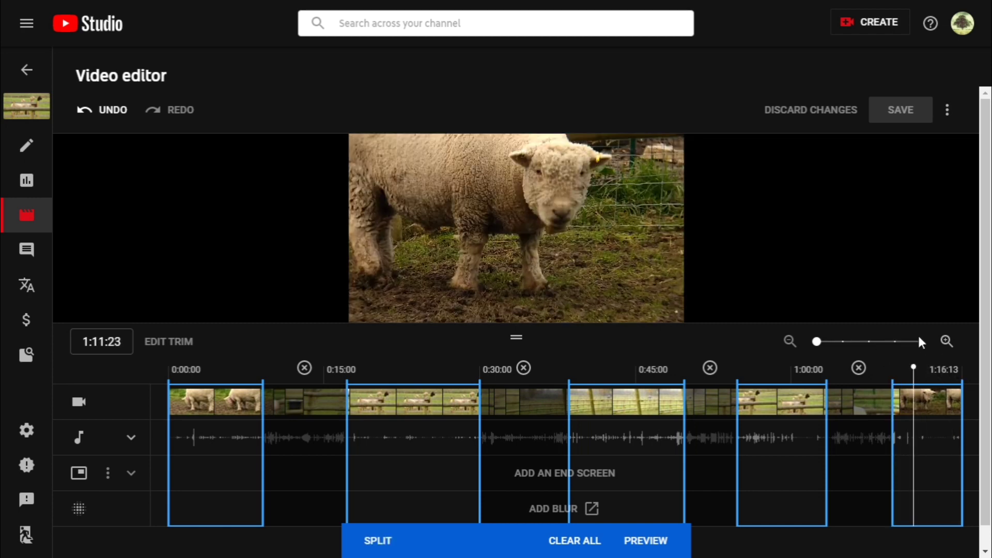
{"action": "left_click", "coordinate": [946, 343]}
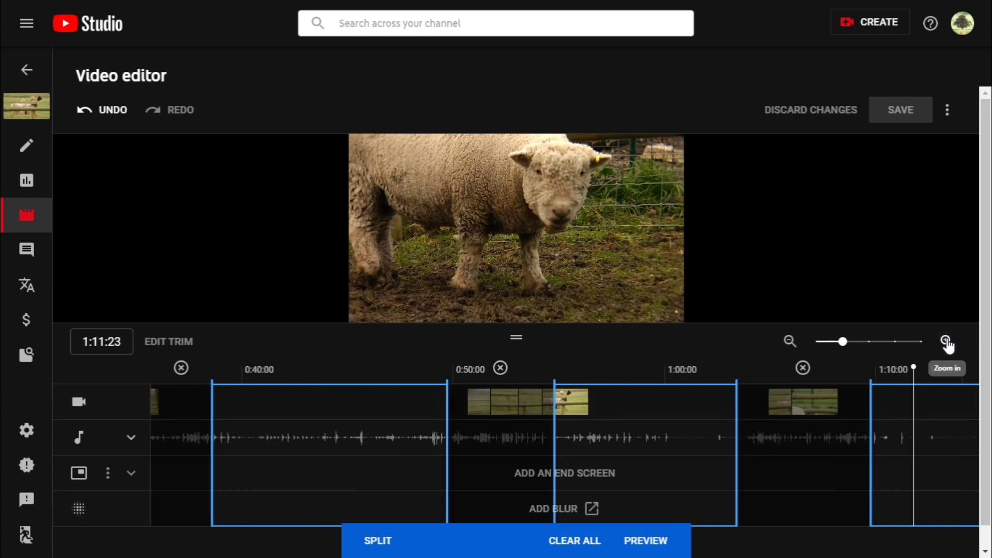
{"action": "left_click", "coordinate": [946, 343]}
{"action": "left_click", "coordinate": [946, 343]}
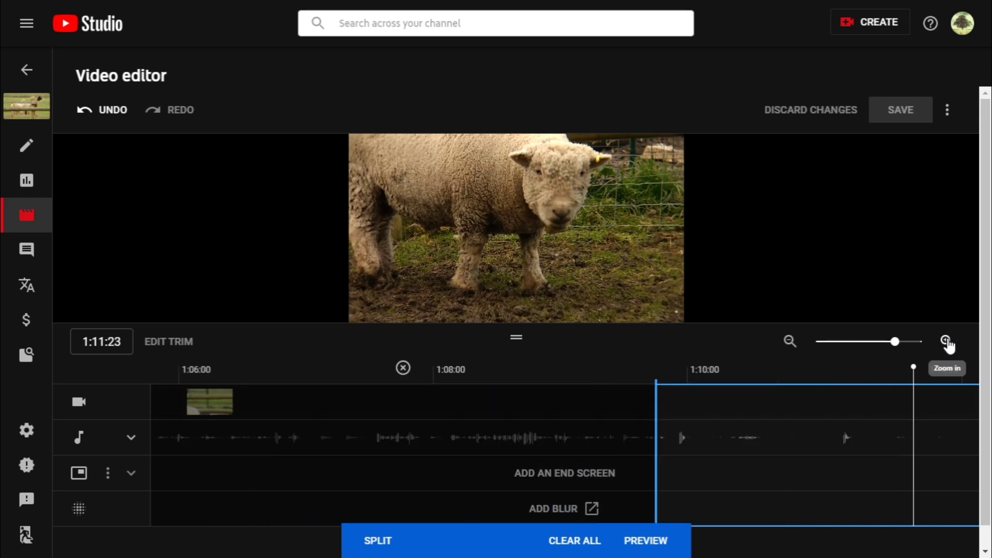
{"action": "left_click", "coordinate": [789, 343]}
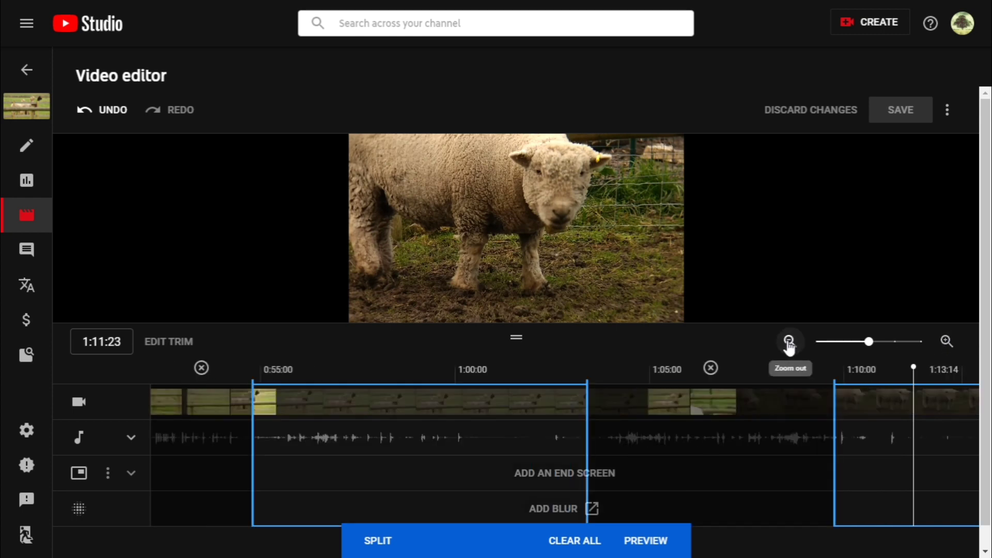
{"action": "left_click", "coordinate": [789, 343]}
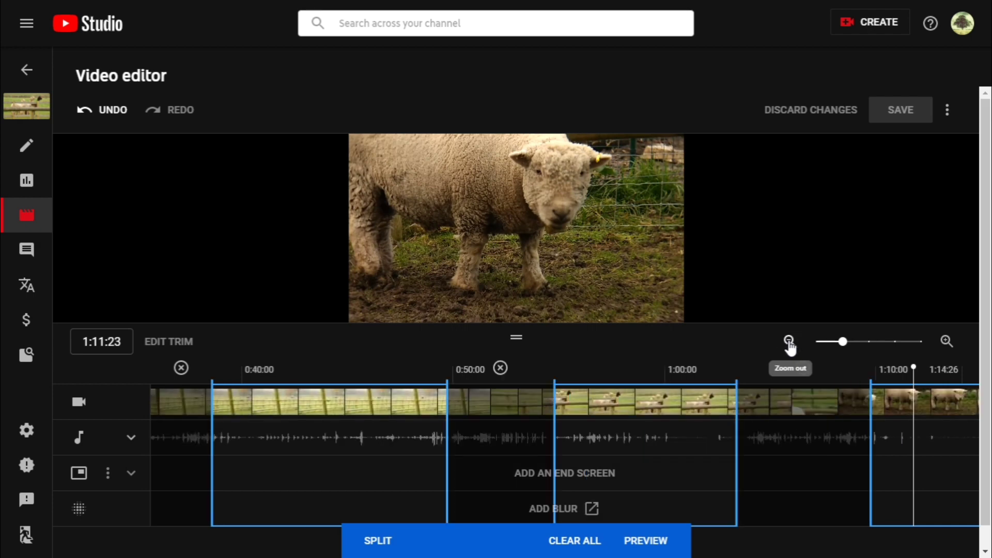
{"action": "left_click", "coordinate": [789, 343]}
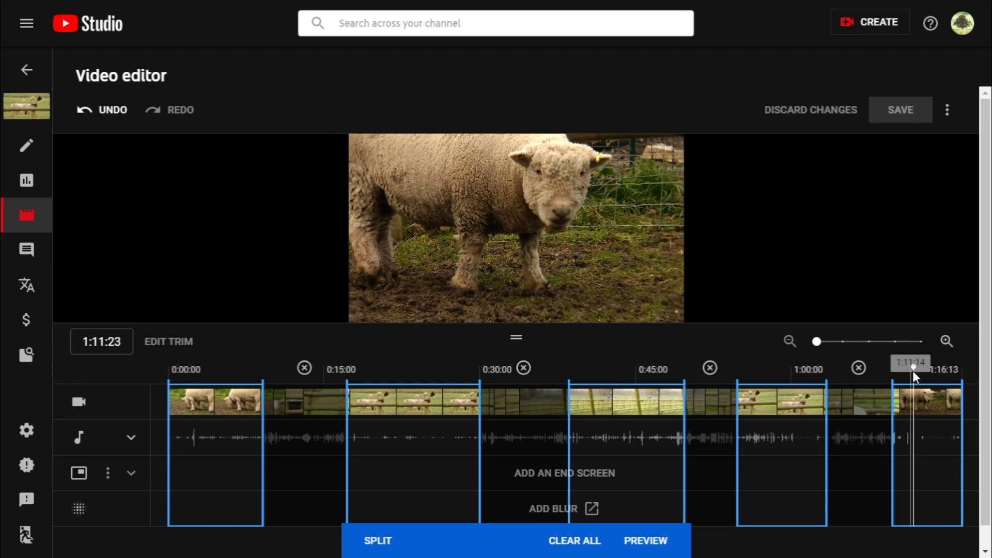
- Return the playhead to 0:00:00 and switch to Preview so the four cuts show shaded
{"action": "left_click_drag", "start_coordinate": [912, 366], "coordinate": [144, 360]}
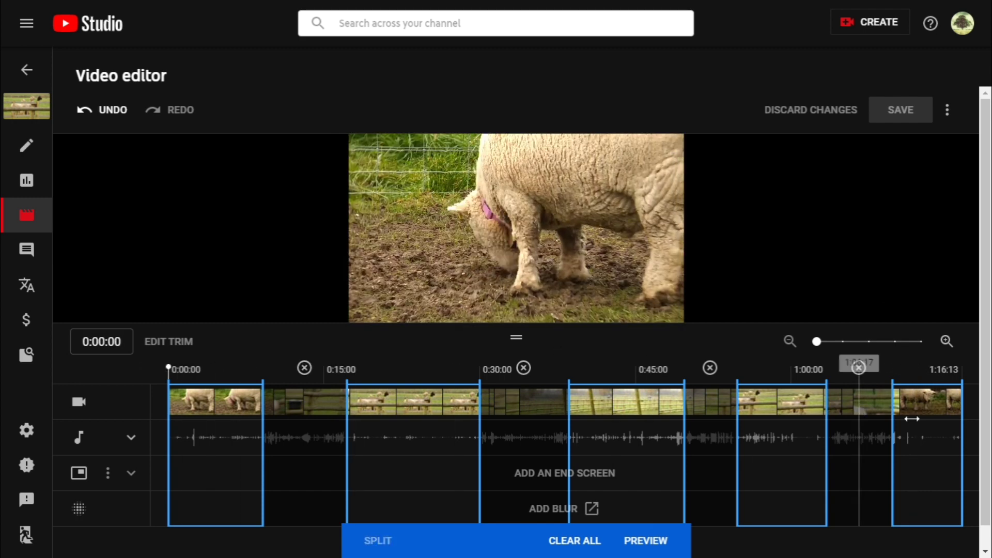
{"action": "left_click", "coordinate": [644, 544]}
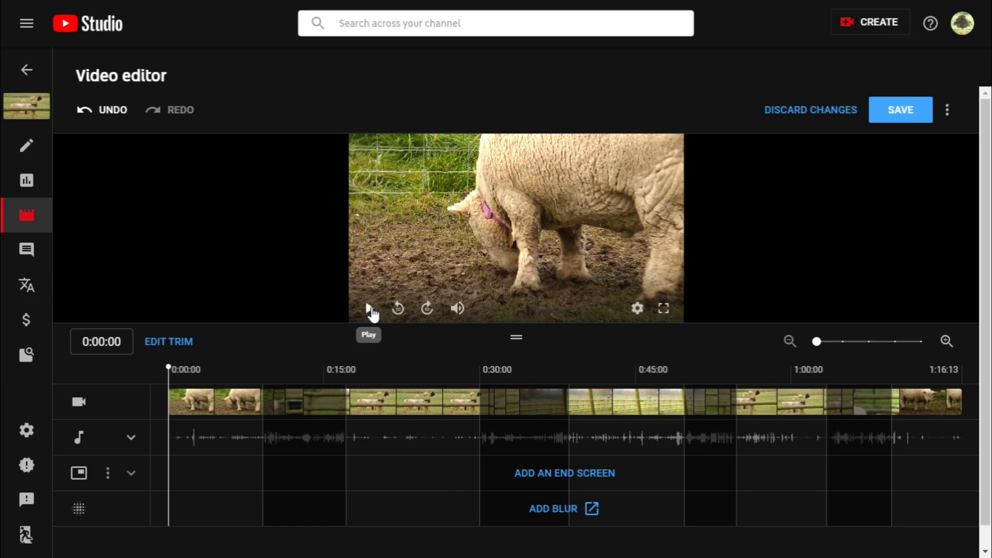
{"action": "left_click", "coordinate": [370, 309]}
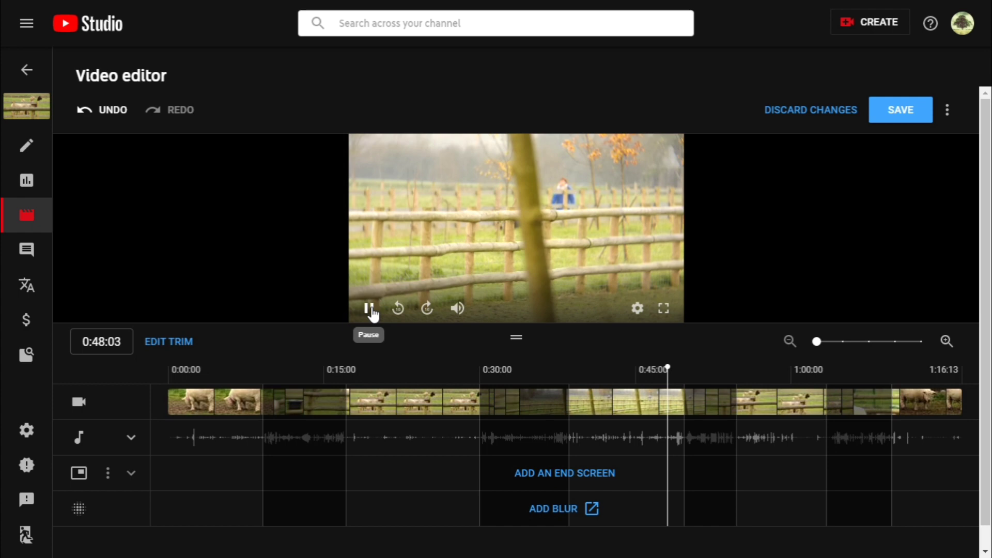
{"action": "key", "text": "Right"}
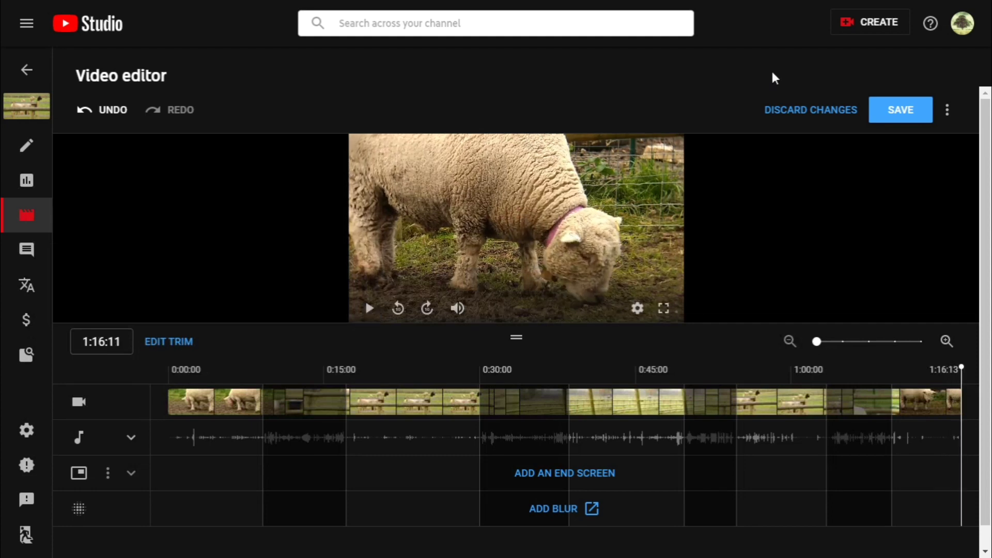
- Use Save as new, keeping the title 'Copy of Sheep alpaca raw clip' and Private visibility
{"action": "left_click", "coordinate": [949, 111]}
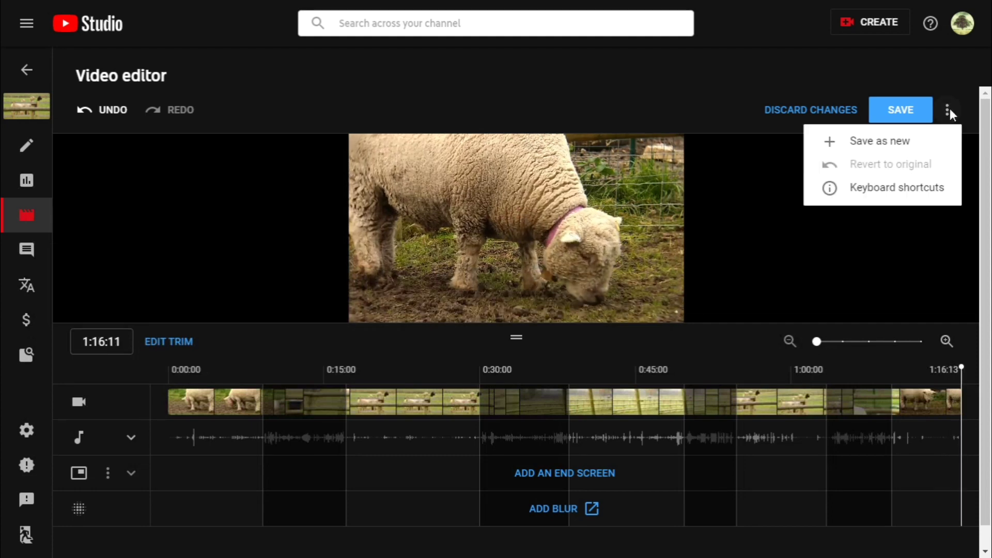
{"action": "left_click", "coordinate": [859, 143]}
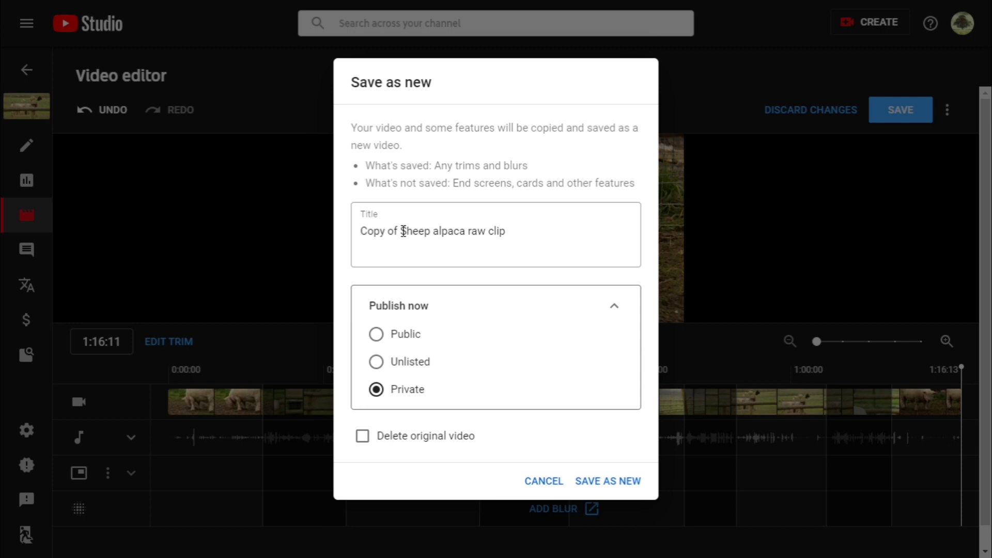
{"action": "left_click_drag", "start_coordinate": [403, 231], "coordinate": [347, 228]}
{"action": "left_click", "coordinate": [374, 230]}
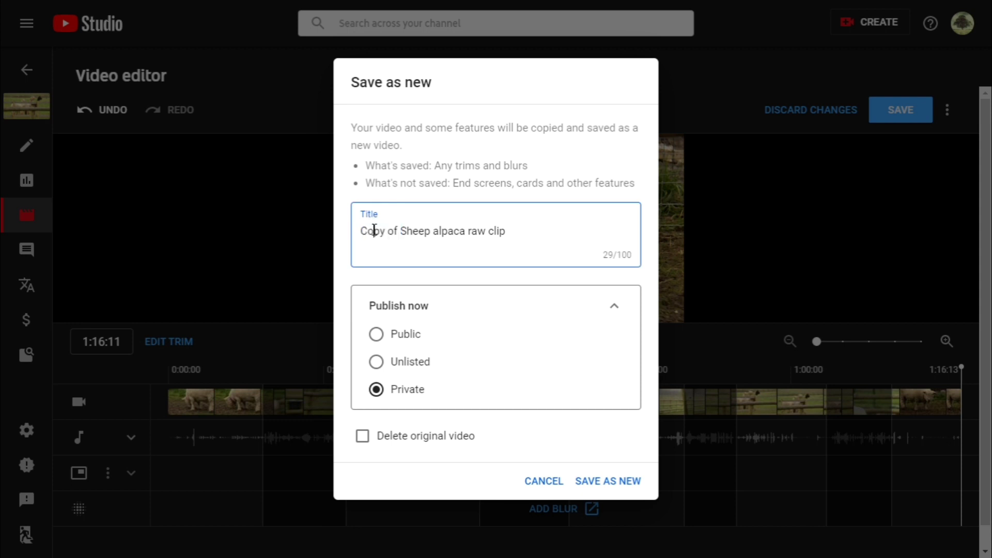
{"action": "left_click_drag", "start_coordinate": [400, 230], "coordinate": [476, 231]}
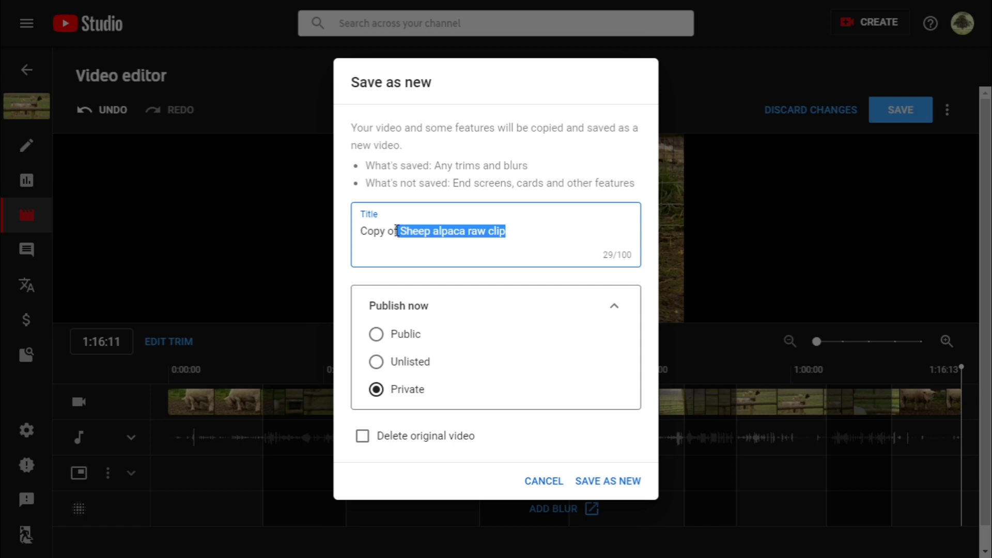
{"action": "left_click", "coordinate": [397, 231]}
{"action": "left_click", "coordinate": [602, 482]}
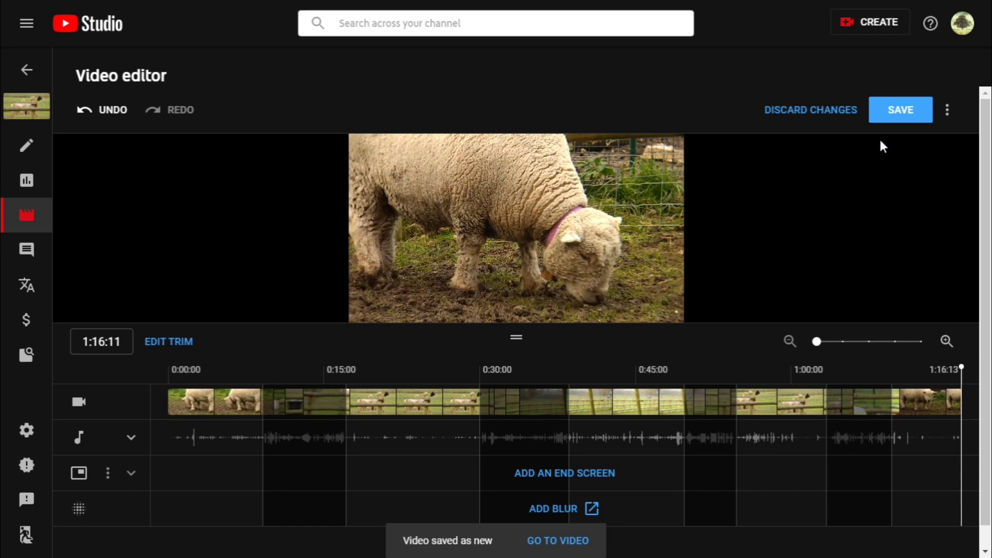
{"action": "left_click", "coordinate": [947, 110]}
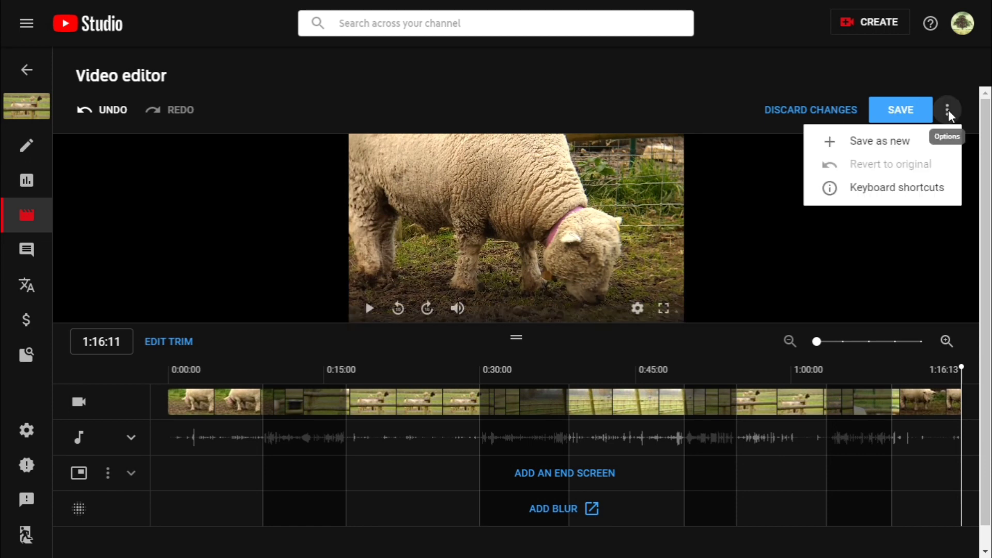
{"action": "left_click", "coordinate": [771, 164]}
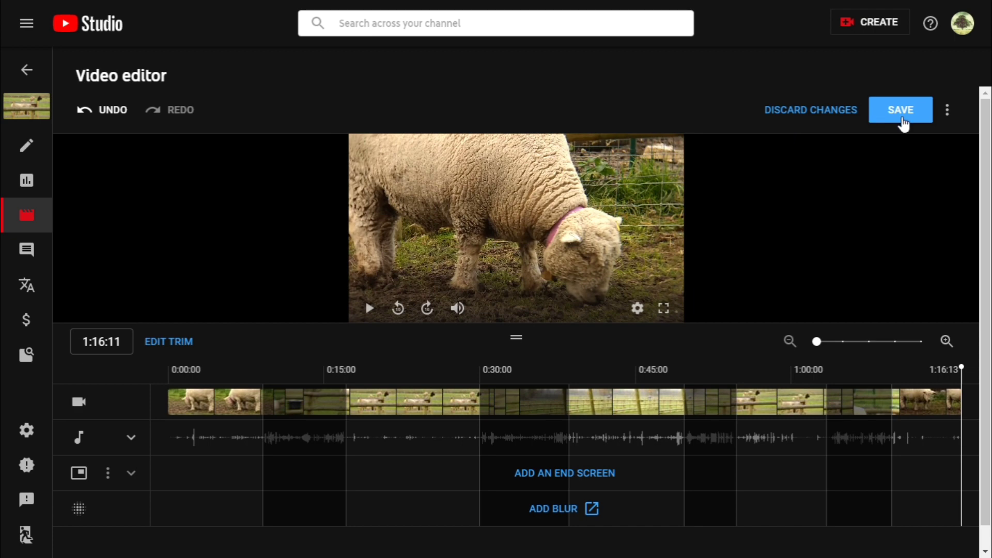